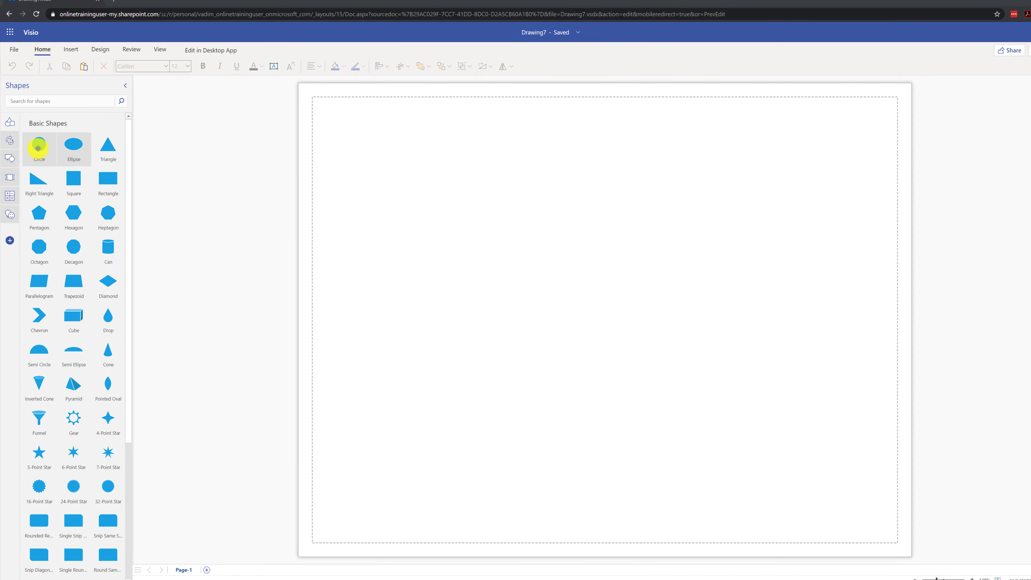
Drop a Basic Shapes circle near page centre, paste a copy beside it, and add a third to the right
{"action": "left_click_drag", "start_coordinate": [37, 145], "coordinate": [320, 250]}
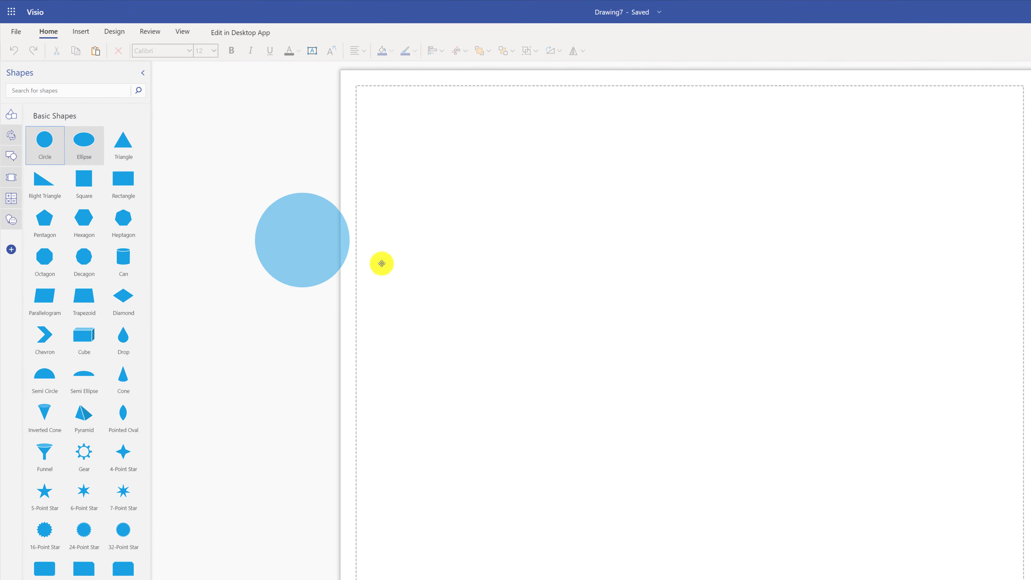
{"action": "left_click_drag", "start_coordinate": [381, 263], "coordinate": [486, 315]}
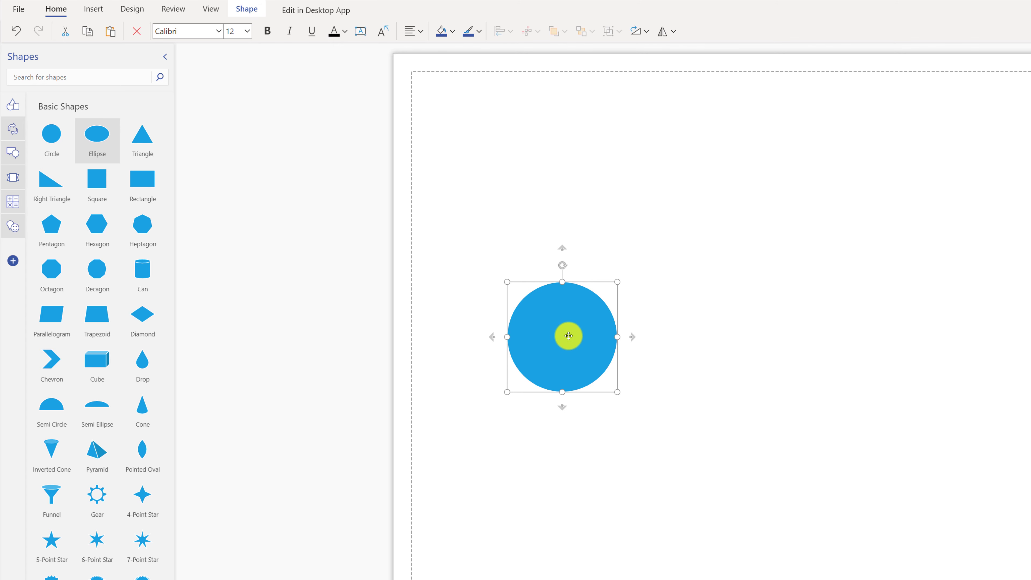
{"action": "right_click", "coordinate": [569, 339]}
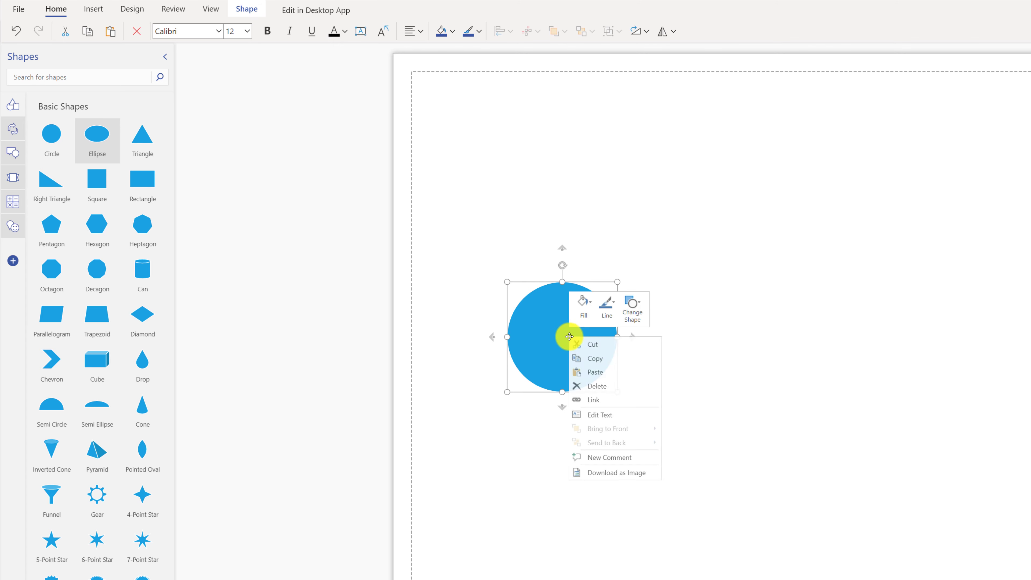
{"action": "left_click", "coordinate": [603, 358]}
{"action": "right_click", "coordinate": [690, 341]}
{"action": "left_click", "coordinate": [721, 375]}
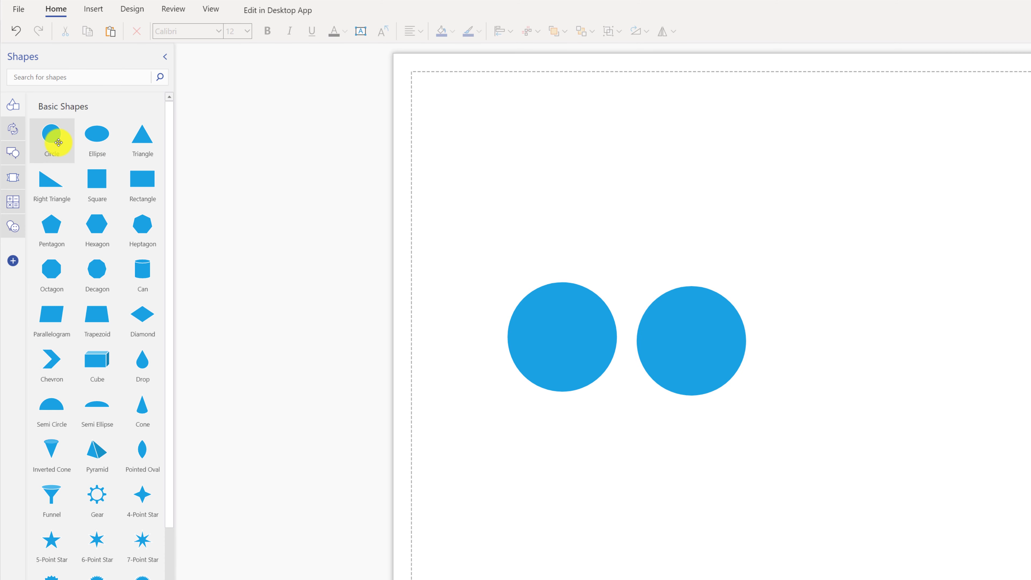
{"action": "left_click_drag", "start_coordinate": [58, 142], "coordinate": [821, 351]}
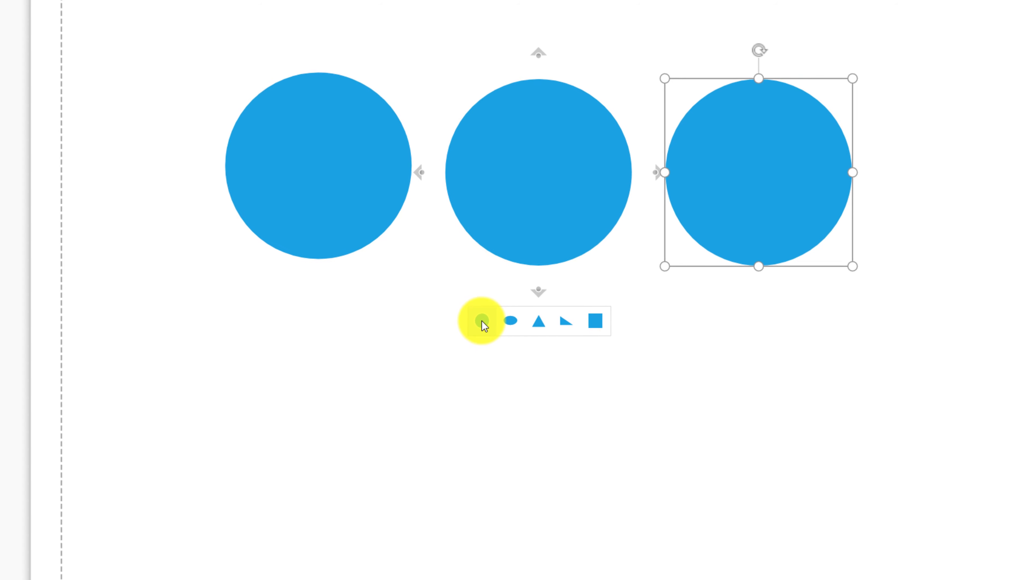
Add a circle below the middle circle from its bottom quick-connect arrow, linked by a connector
{"action": "left_click", "coordinate": [483, 316]}
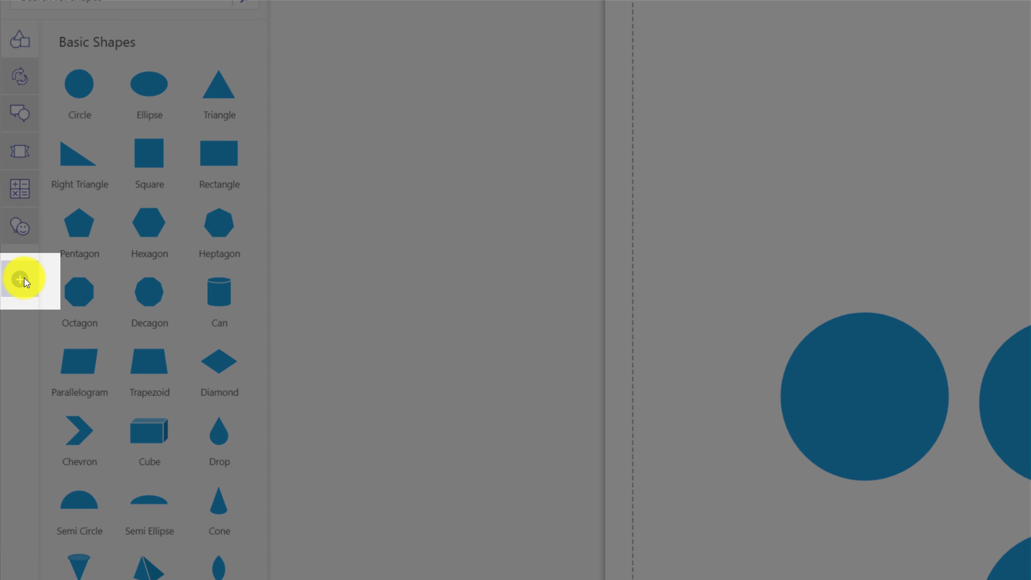
Browse the Add Shapes library of additional shape sets
{"action": "left_click", "coordinate": [20, 278]}
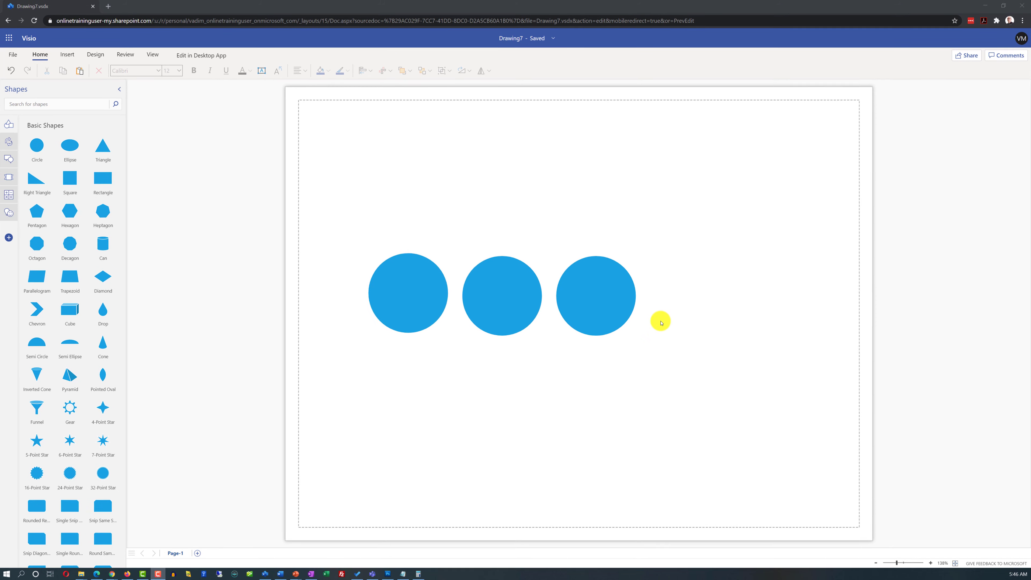
Select the third circle to reveal its quick-connect arrows
{"action": "left_click", "coordinate": [633, 297]}
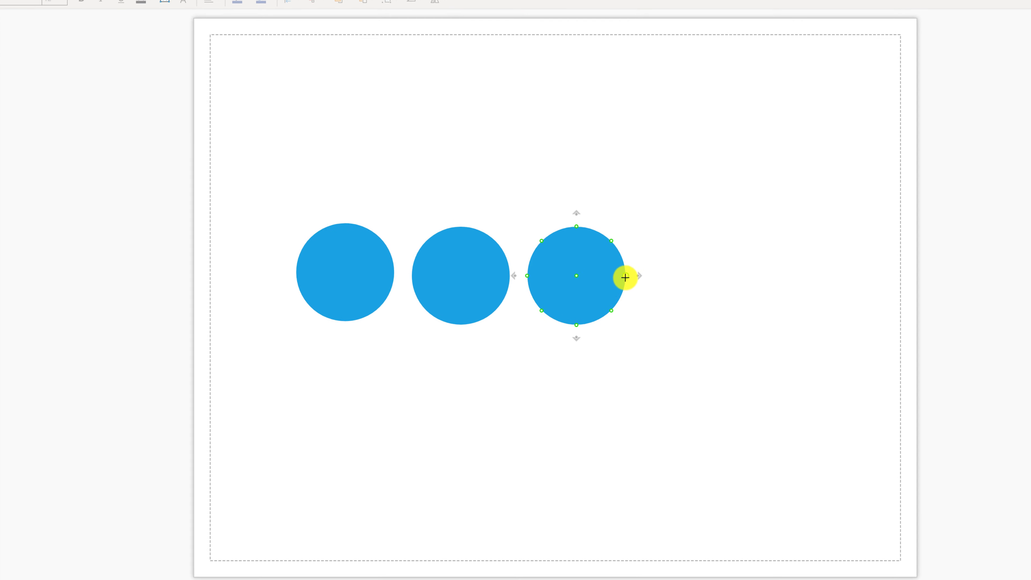
{"action": "mouse_move", "coordinate": [638, 277]}
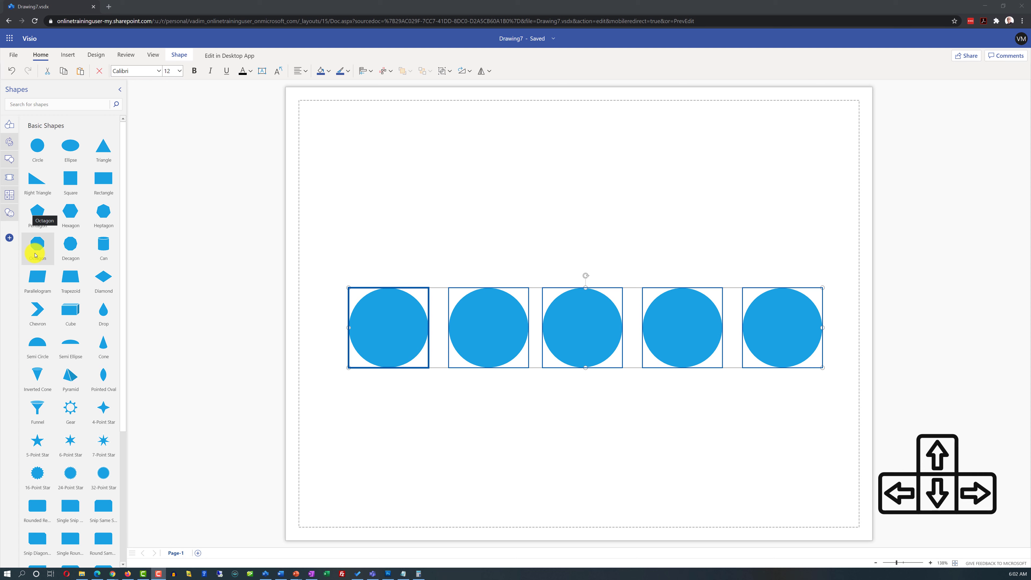
Nudge the five selected circles left, right and up with the arrow keys into final position
{"action": "key", "text": "Left"}
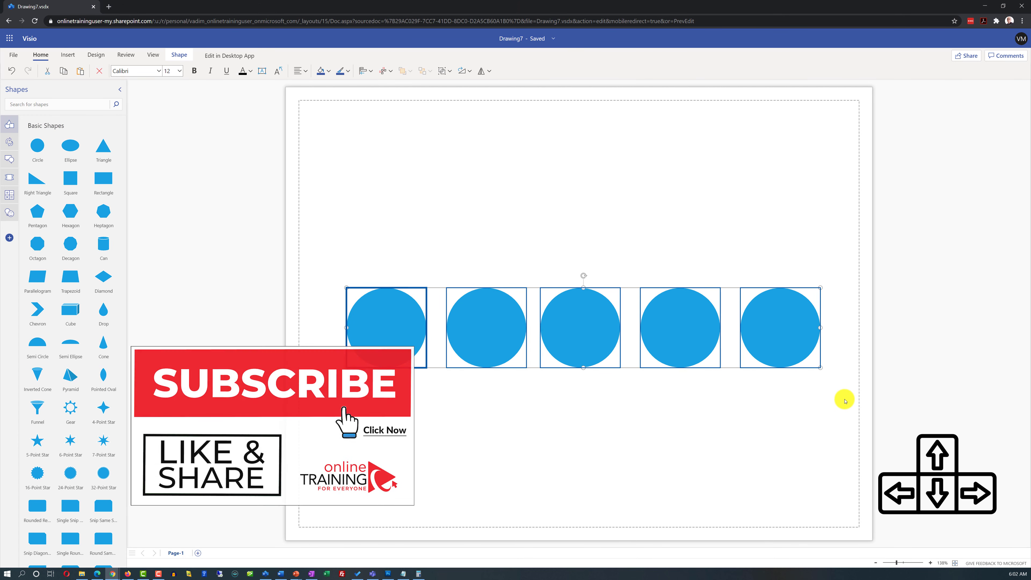
{"action": "key", "text": "Right"}
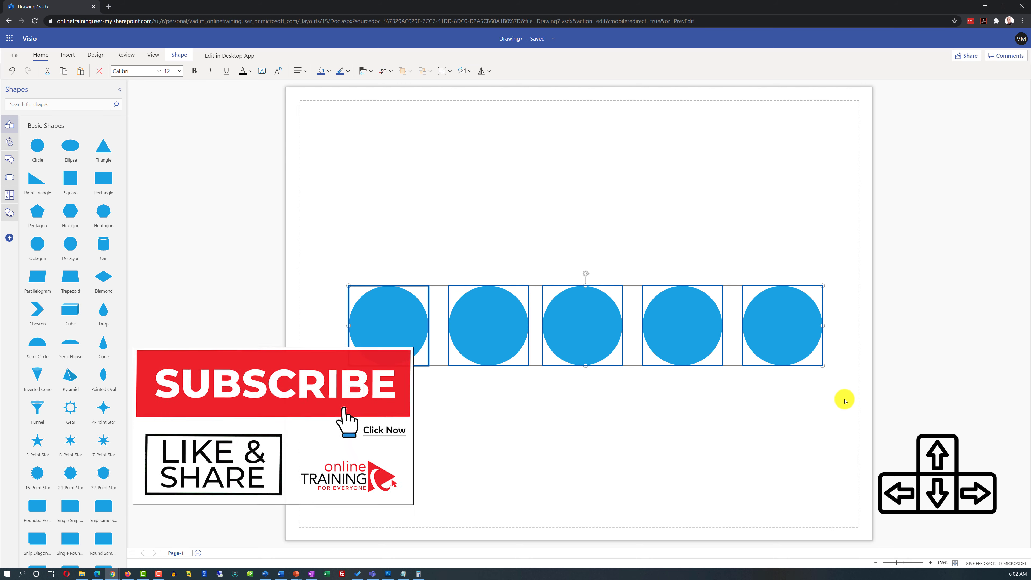
{"action": "key", "text": "Left"}
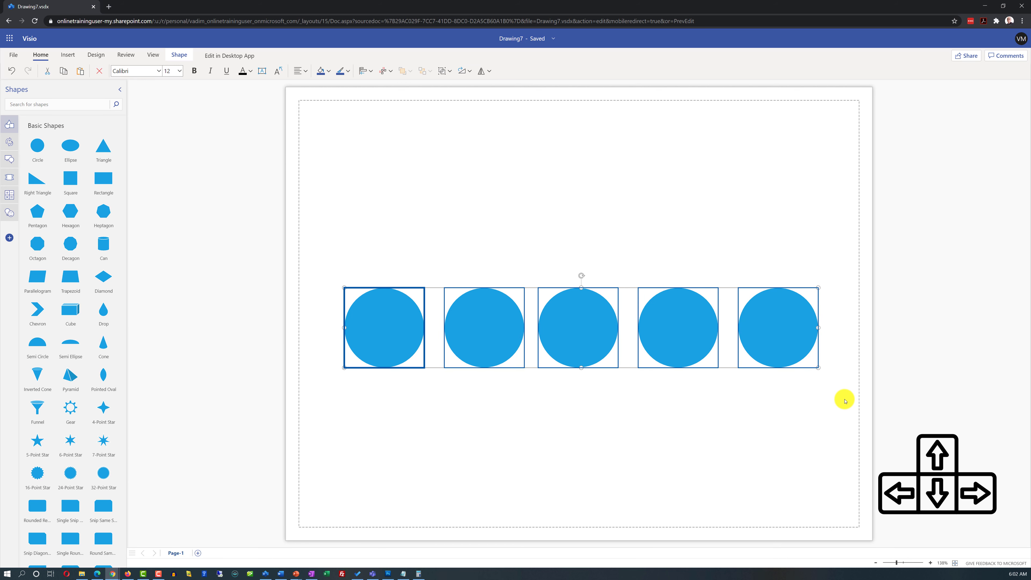
{"action": "key", "text": "Right"}
{"action": "key", "text": "Up"}
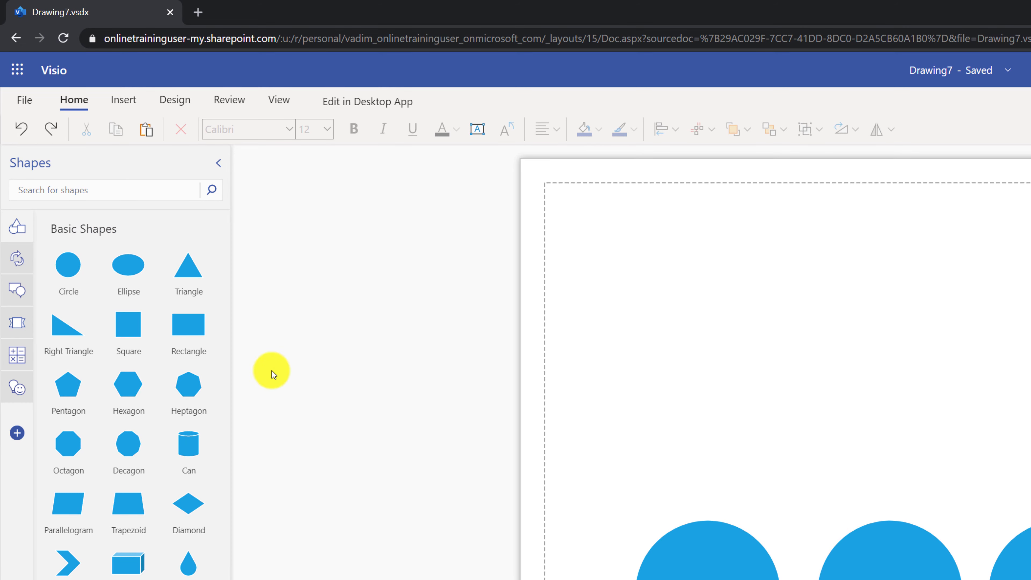
Start an Insert > Text Box for the circle labels
{"action": "left_click", "coordinate": [125, 102]}
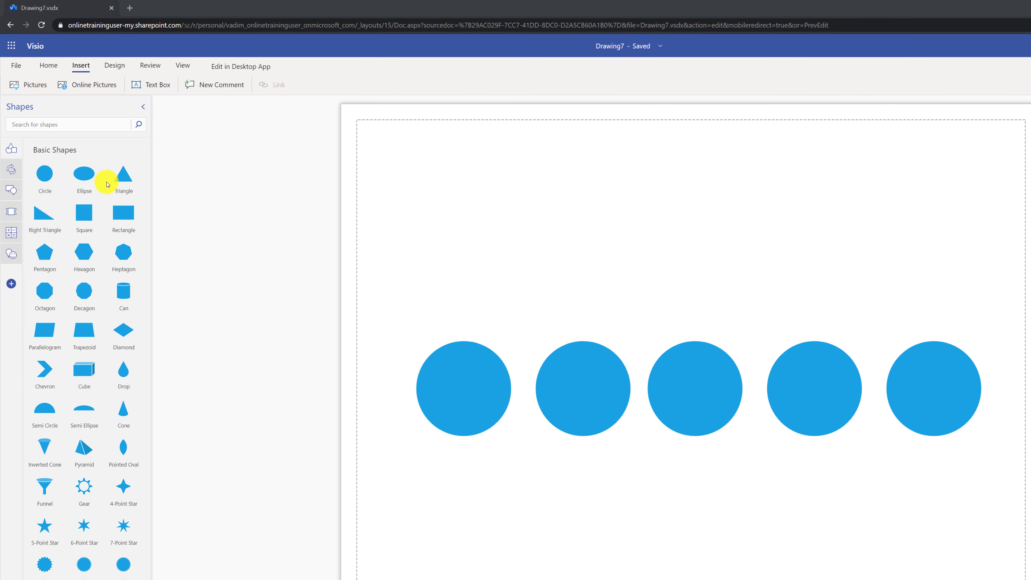
{"action": "left_click", "coordinate": [155, 86]}
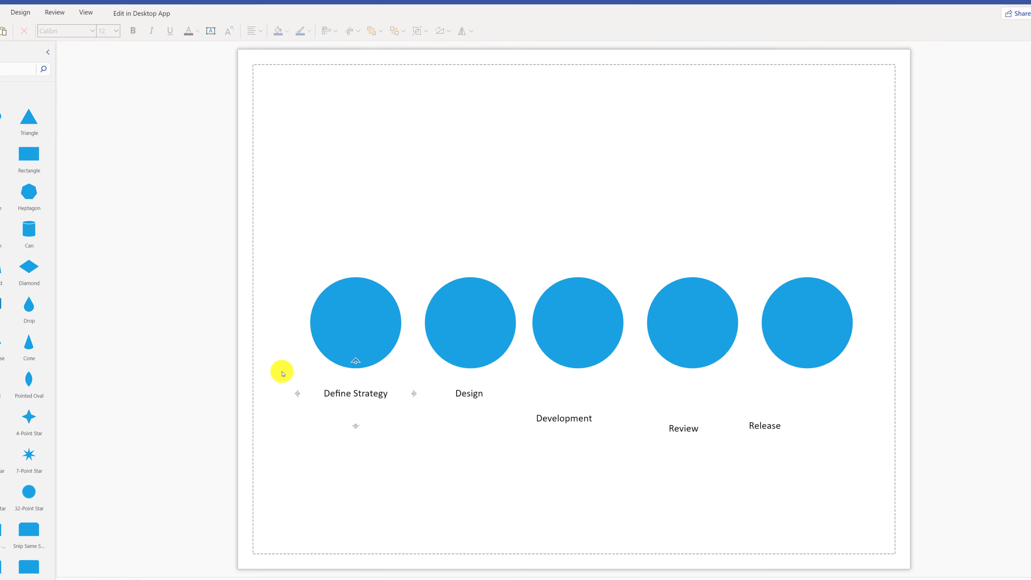
Select all five labels and align them along their tops
{"action": "left_click_drag", "start_coordinate": [248, 367], "coordinate": [899, 485]}
{"action": "left_click_drag", "start_coordinate": [845, 460], "coordinate": [839, 458]}
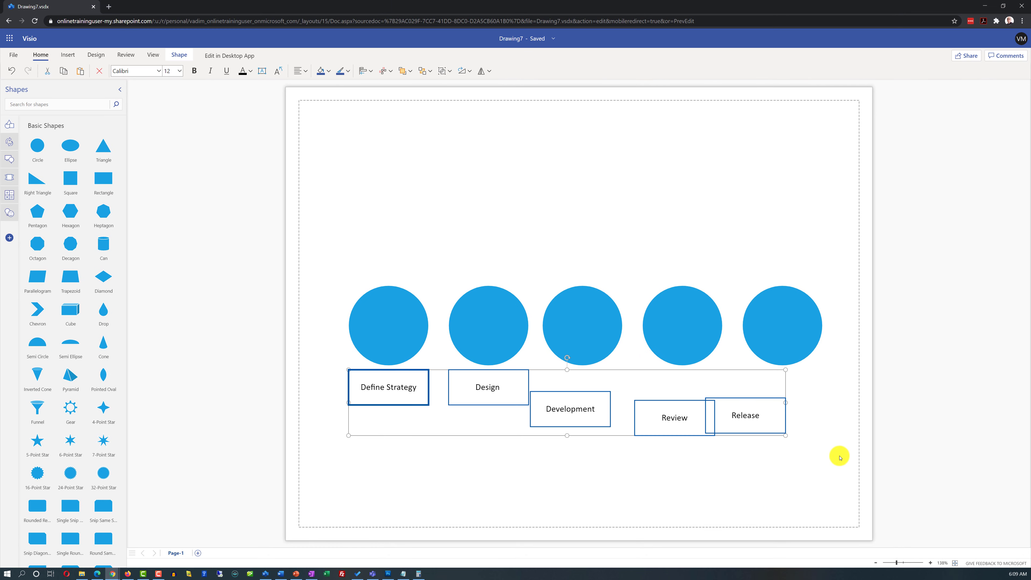
{"action": "left_click", "coordinate": [373, 73]}
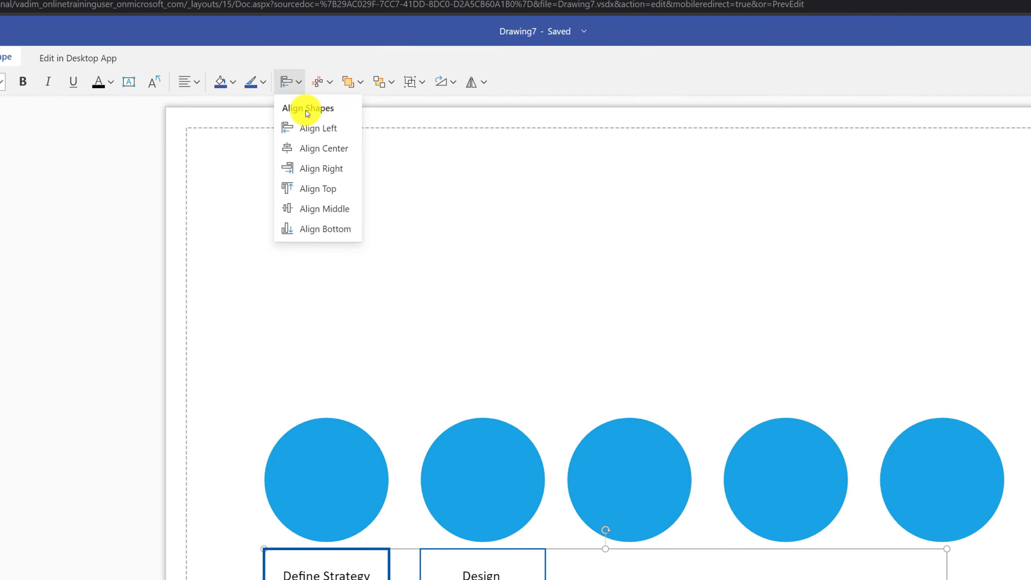
{"action": "left_click", "coordinate": [308, 184]}
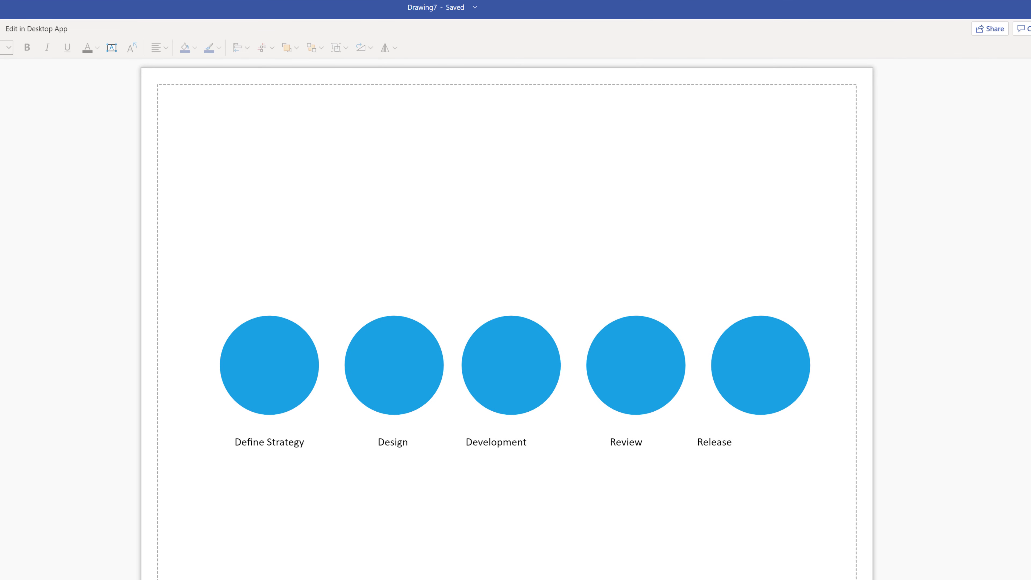
Move the Release label right so it sits under the last circle
{"action": "left_click", "coordinate": [718, 444]}
{"action": "left_click_drag", "start_coordinate": [720, 442], "coordinate": [766, 442]}
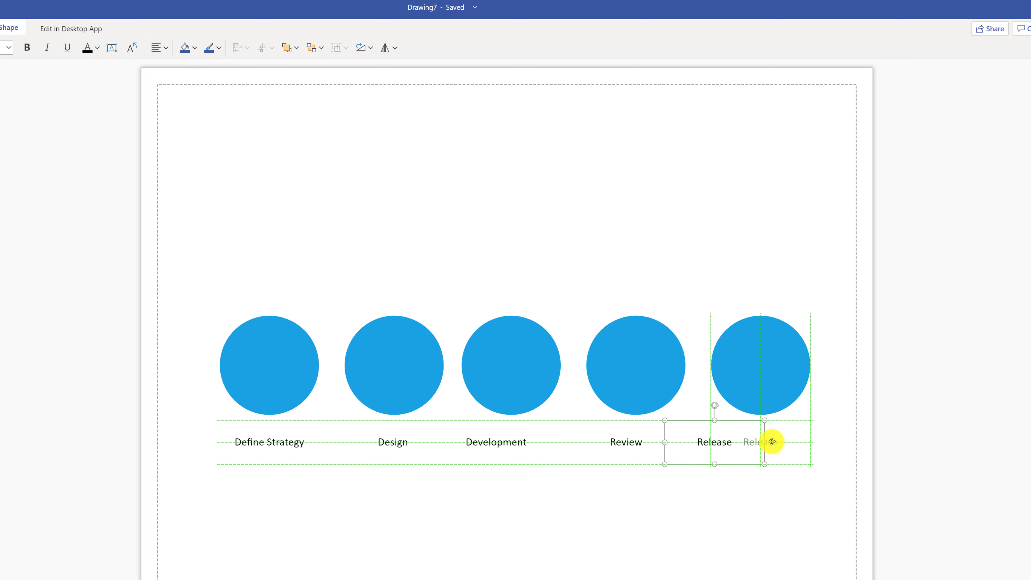
{"action": "left_click_drag", "start_coordinate": [771, 441], "coordinate": [771, 441]}
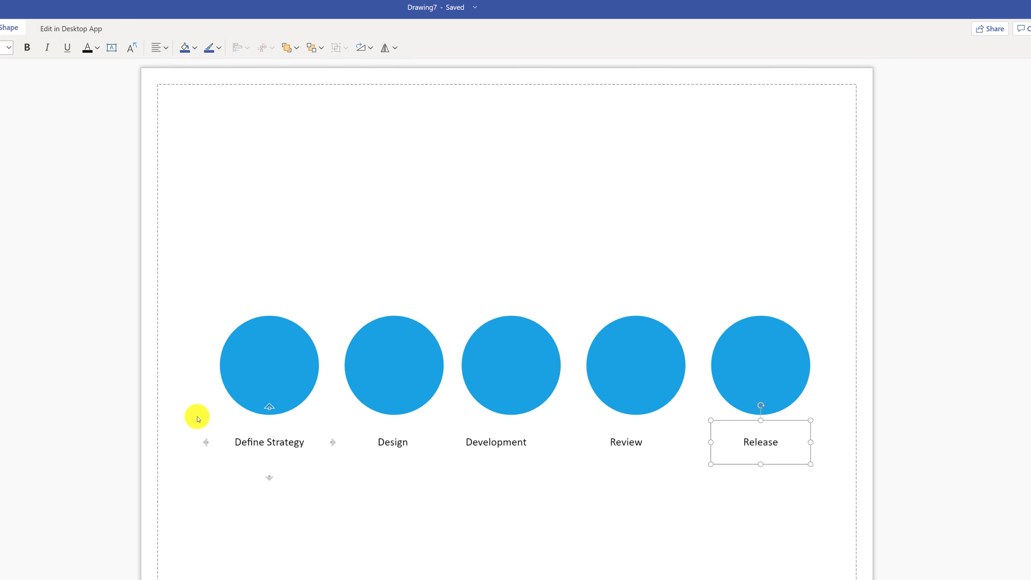
Distribute the five labels horizontally so they are evenly spaced across the row
{"action": "left_click_drag", "start_coordinate": [197, 418], "coordinate": [854, 484]}
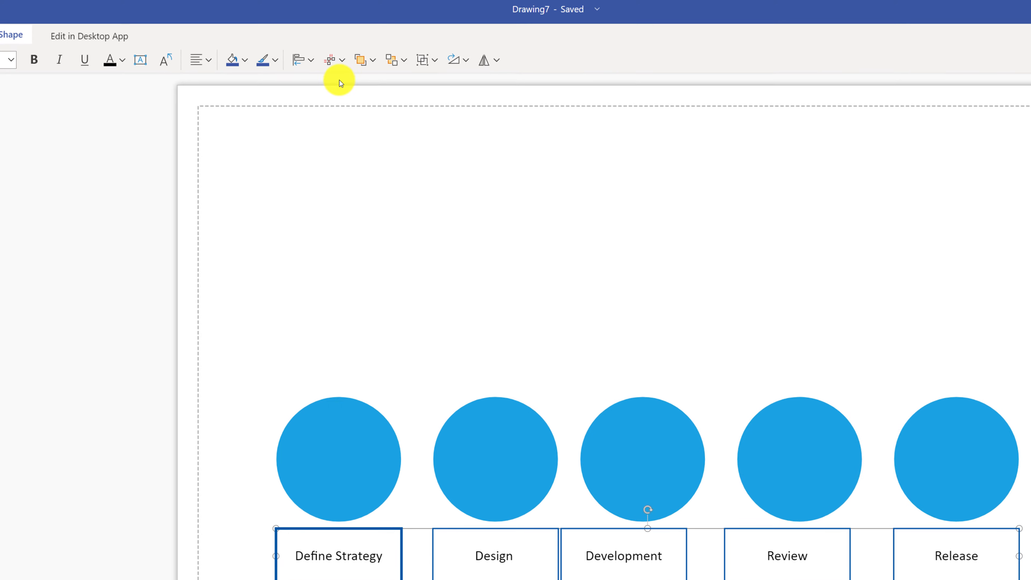
{"action": "left_click", "coordinate": [340, 60]}
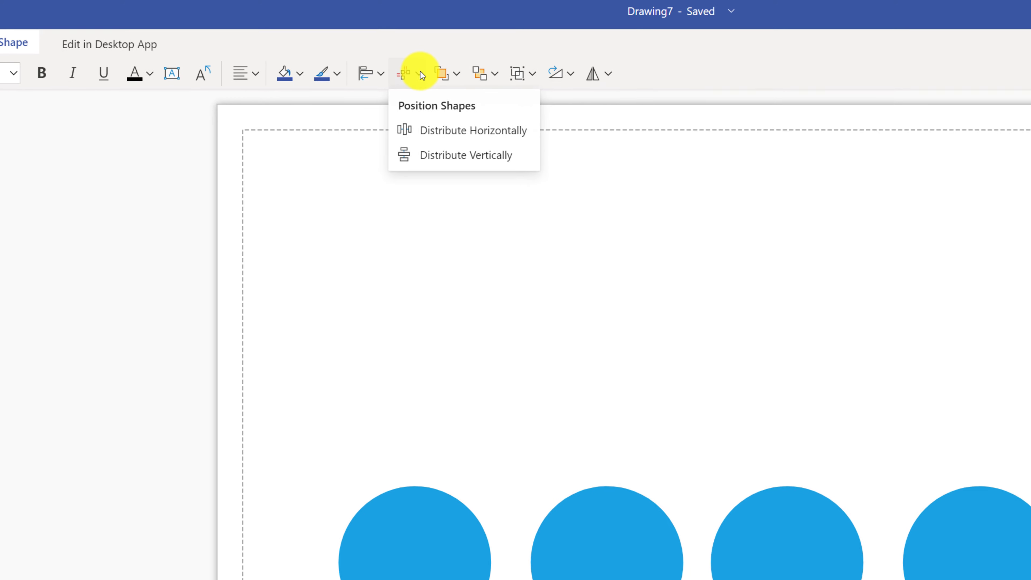
{"action": "left_click", "coordinate": [475, 140]}
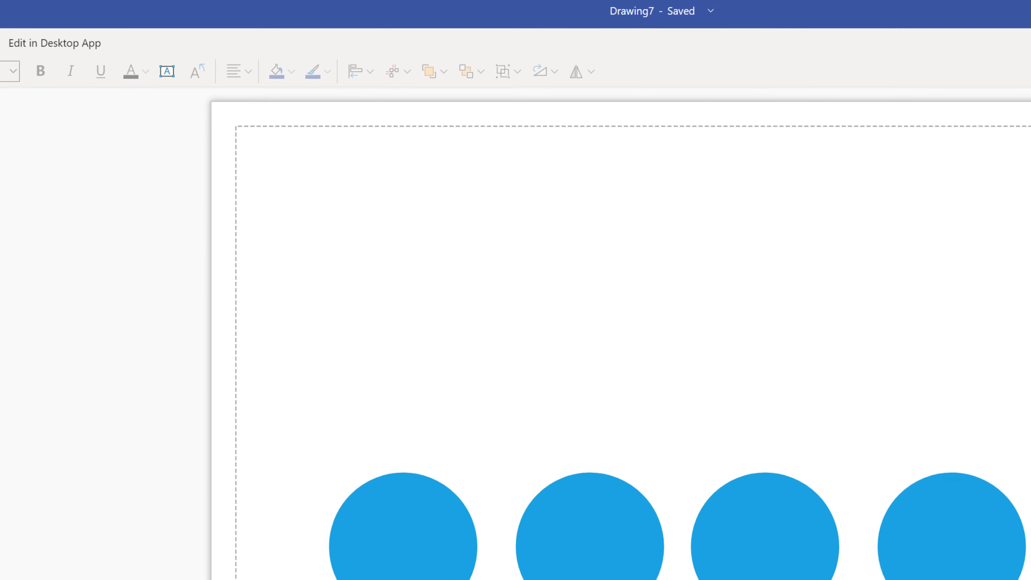
{"action": "left_click", "coordinate": [397, 555]}
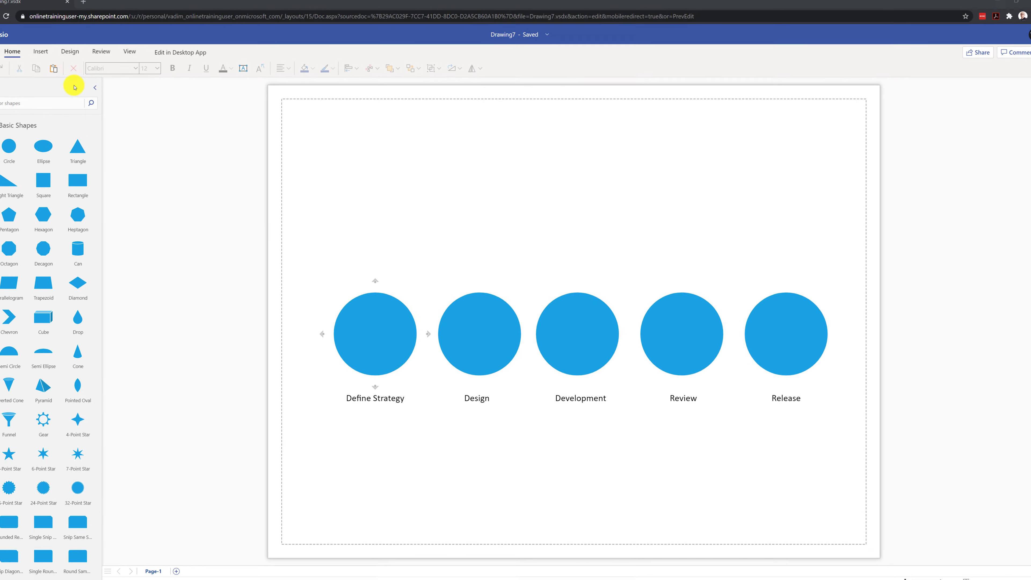
Apply the Linear theme colours from Design > Theme Colors
{"action": "left_click", "coordinate": [69, 51]}
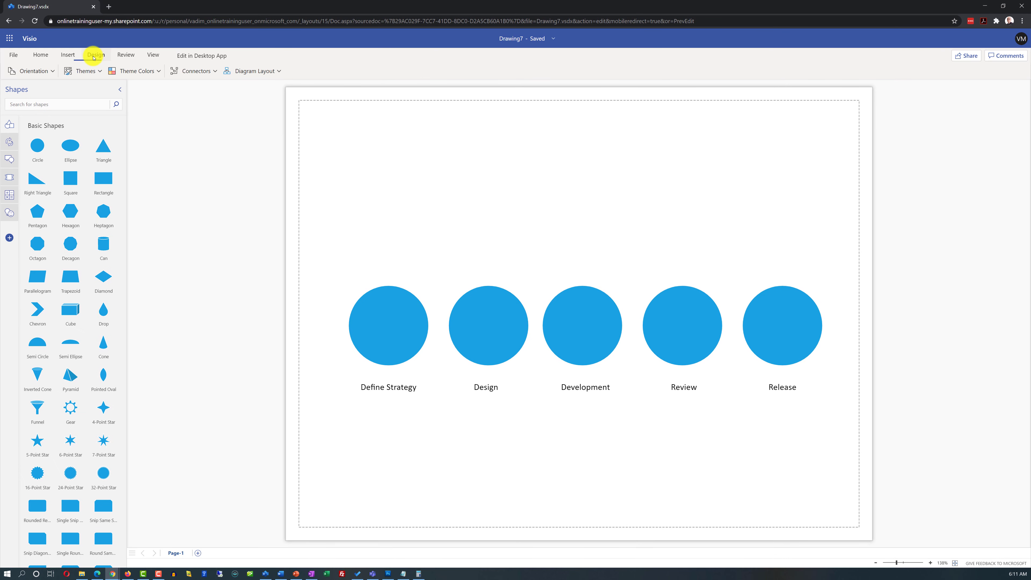
{"action": "left_click", "coordinate": [158, 72]}
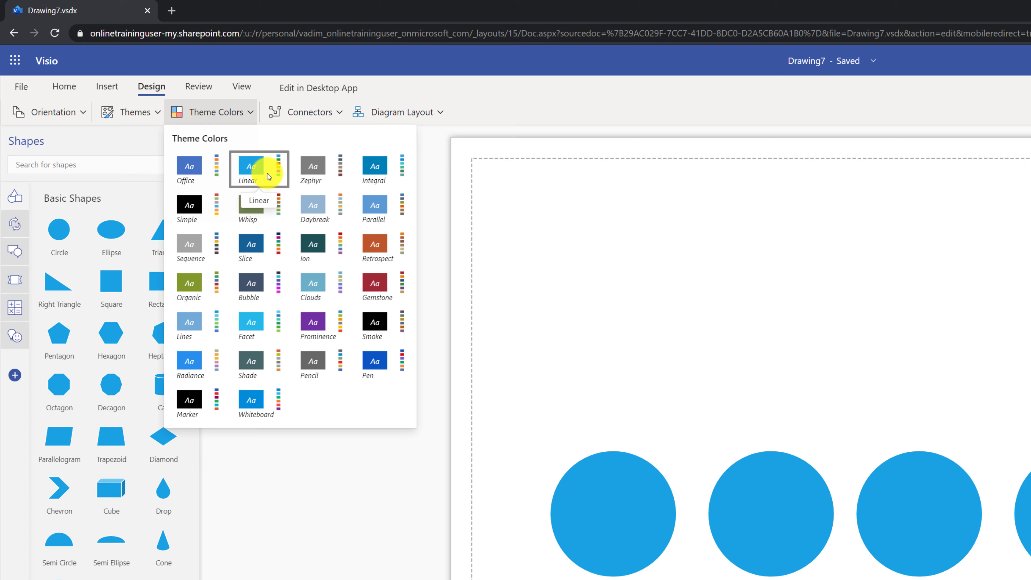
{"action": "left_click", "coordinate": [270, 173]}
{"action": "left_click", "coordinate": [755, 552]}
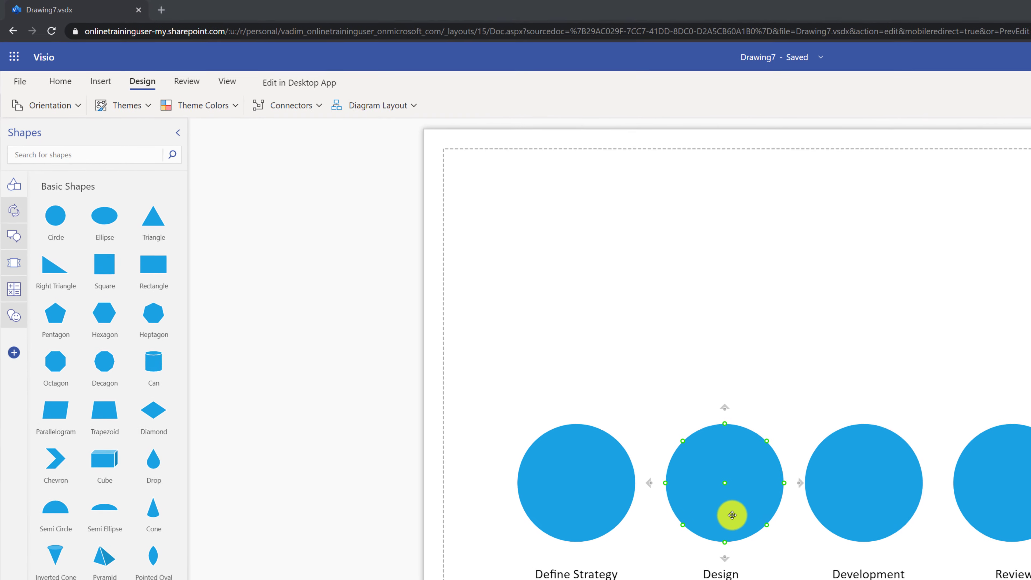
Fill the Design circle red using Home > Shape Fill
{"action": "left_click", "coordinate": [718, 491]}
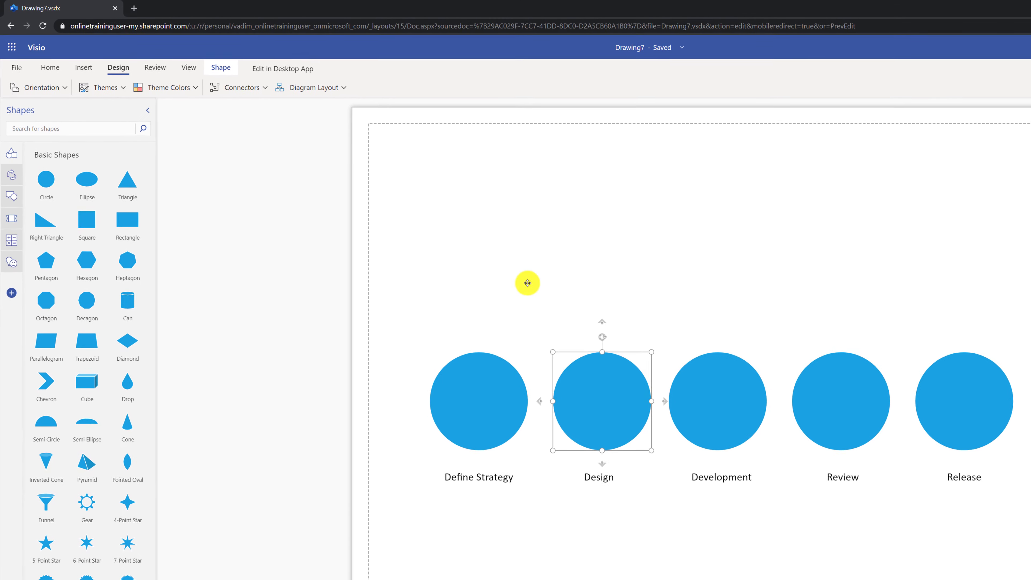
{"action": "left_click", "coordinate": [45, 61]}
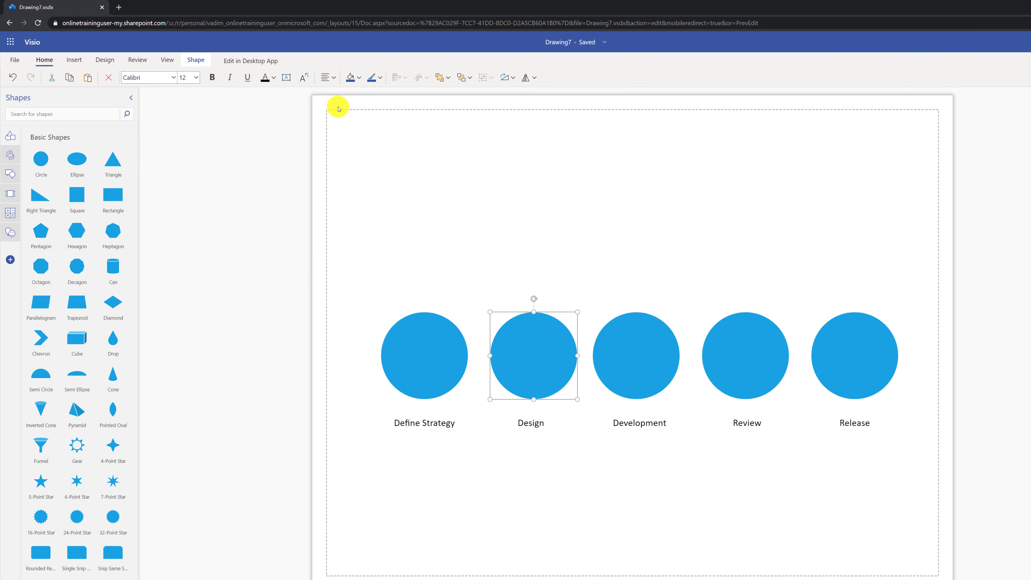
{"action": "left_click", "coordinate": [360, 78]}
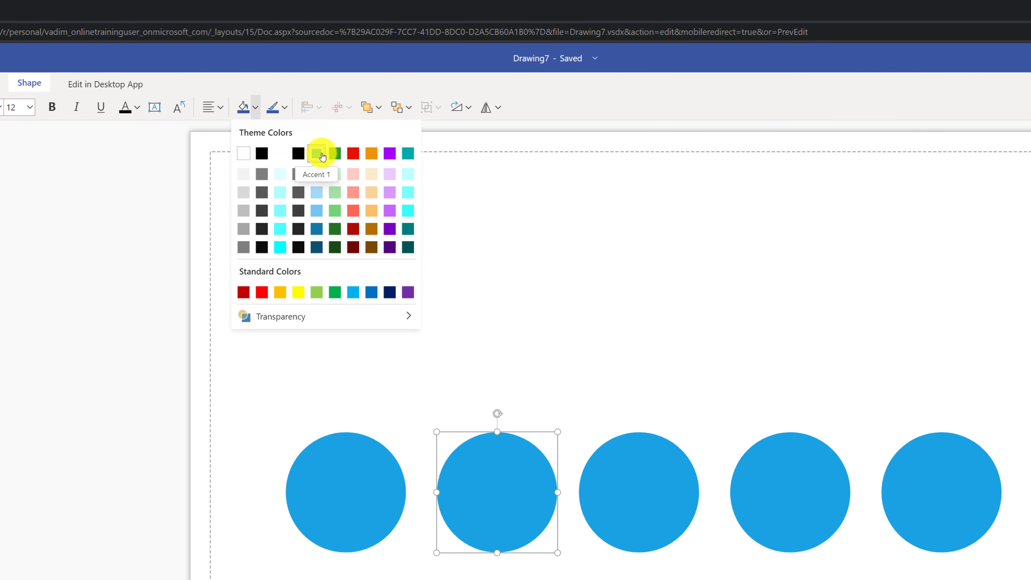
{"action": "left_click", "coordinate": [353, 153]}
Fill the Development circle orange and the Review circle purple
{"action": "left_click", "coordinate": [649, 523]}
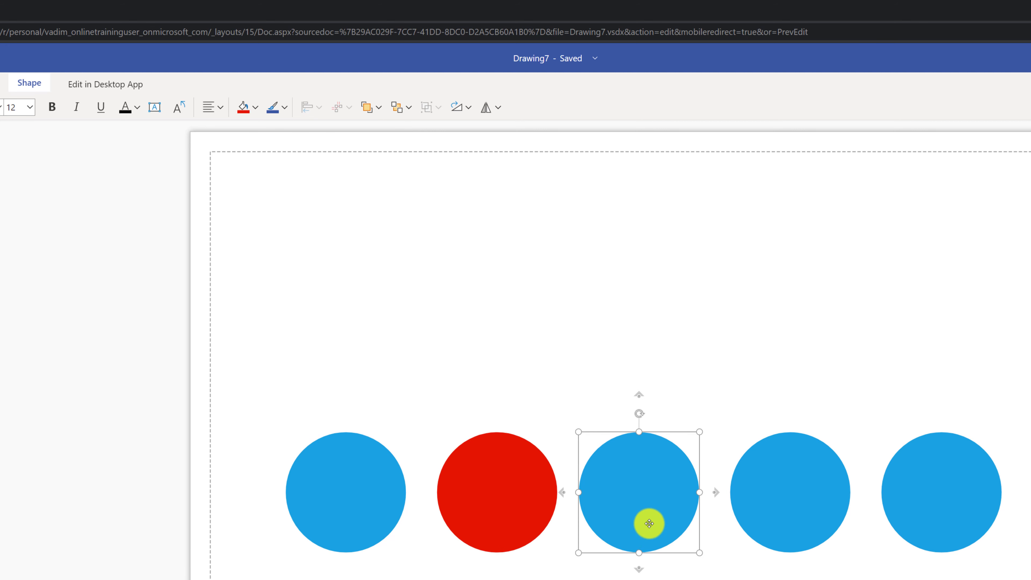
{"action": "left_click", "coordinate": [258, 111]}
{"action": "left_click", "coordinate": [372, 159]}
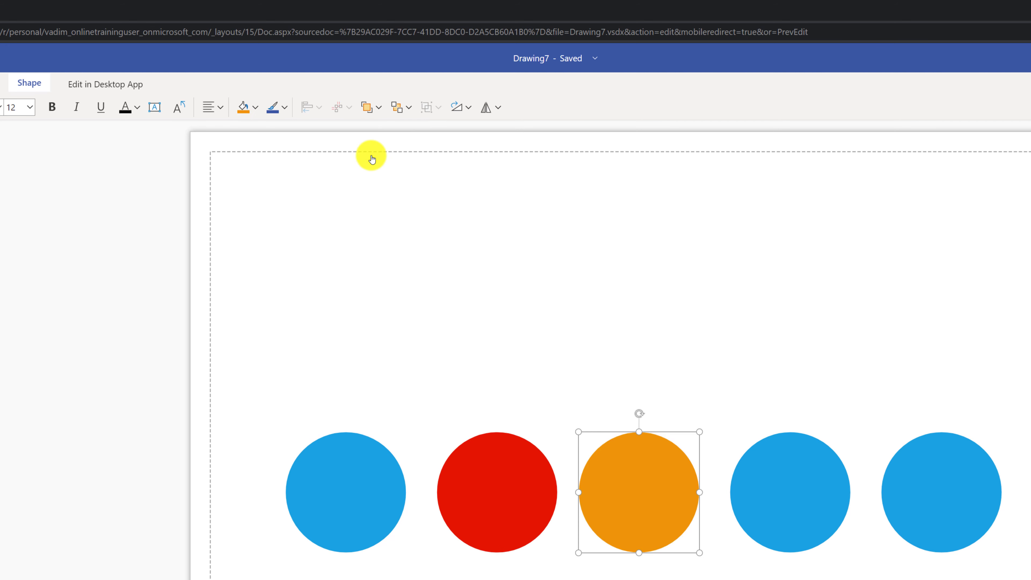
{"action": "key", "text": "Tab"}
{"action": "left_click", "coordinate": [255, 108]}
{"action": "left_click", "coordinate": [395, 160]}
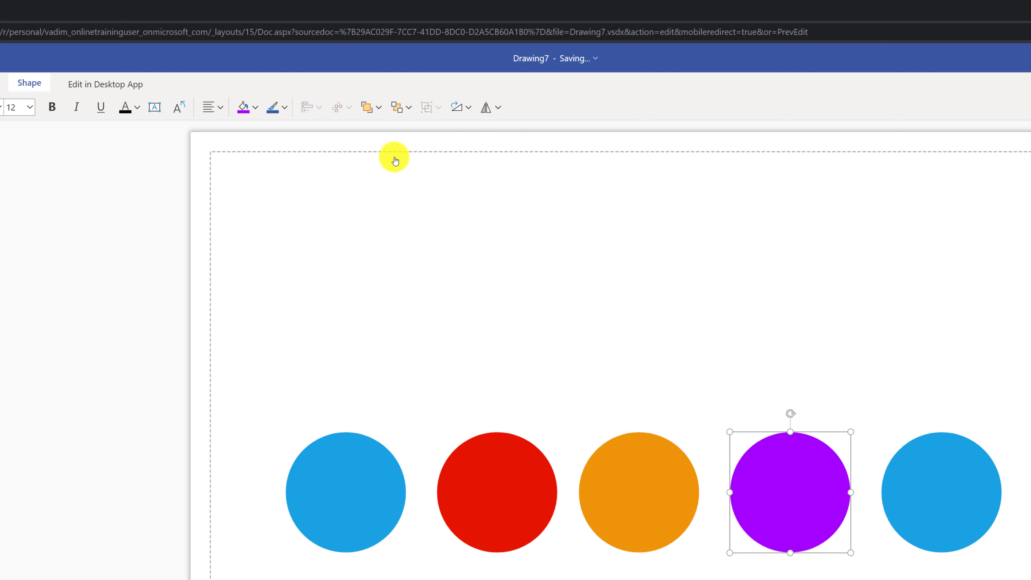
{"action": "key", "text": "Tab"}
{"action": "left_click", "coordinate": [257, 108]}
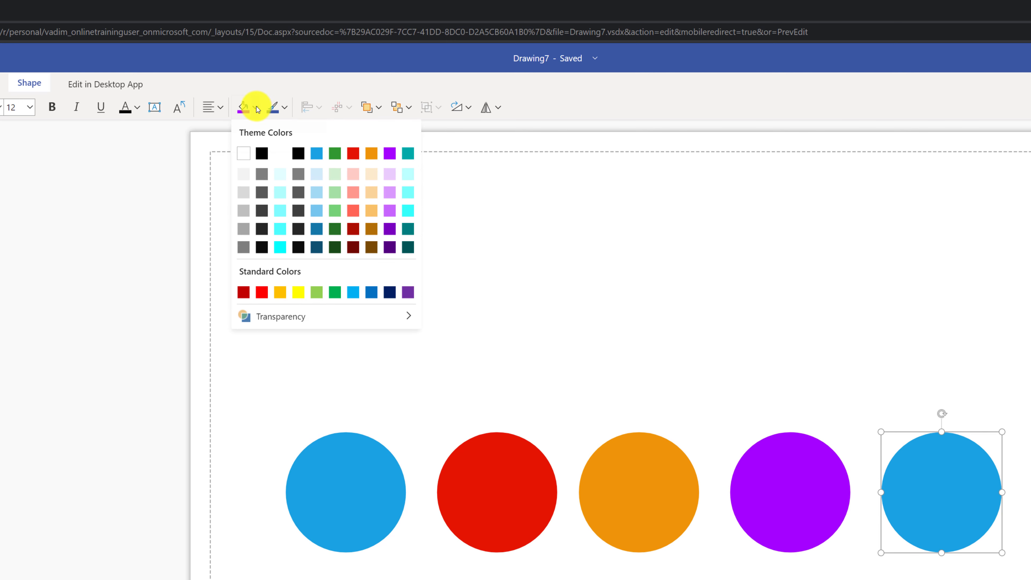